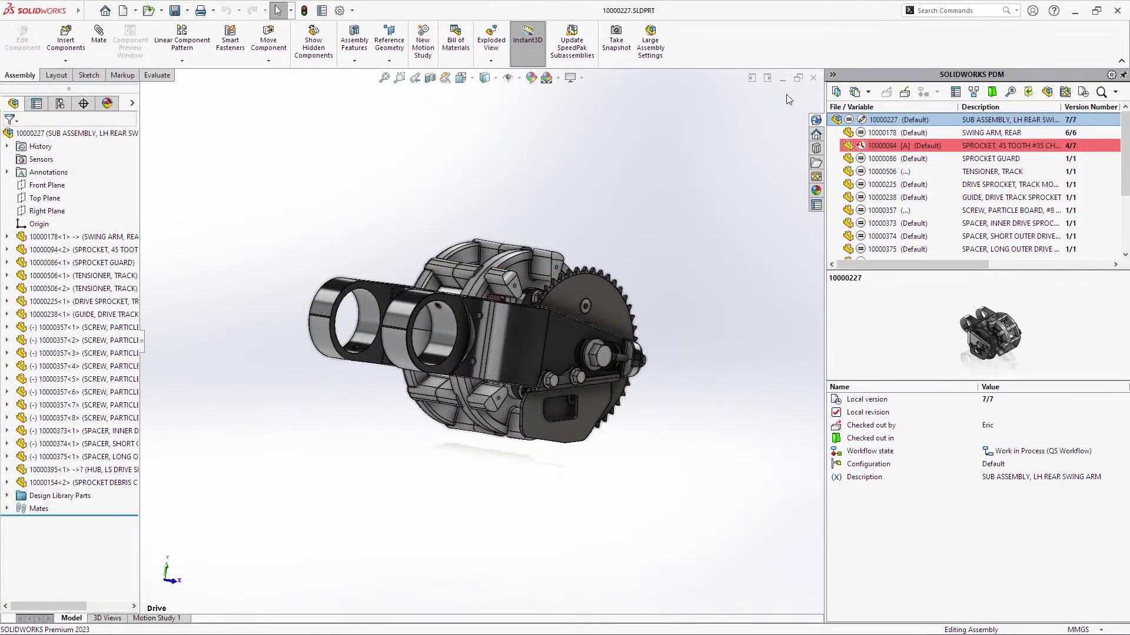
# - Copy the file number 10000227 into the assembly data card's Doc Number field
pyautogui.click(954, 93)
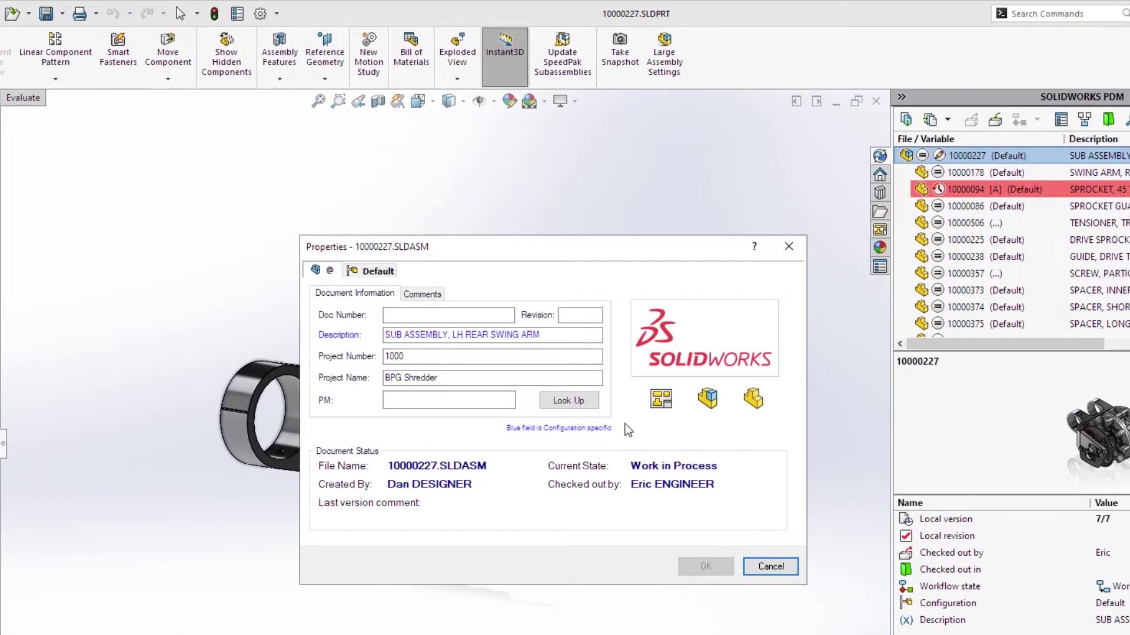
pyautogui.moveTo(436, 466); pyautogui.dragTo(391, 462)
pyautogui.hotkey('ctrl', 'c')
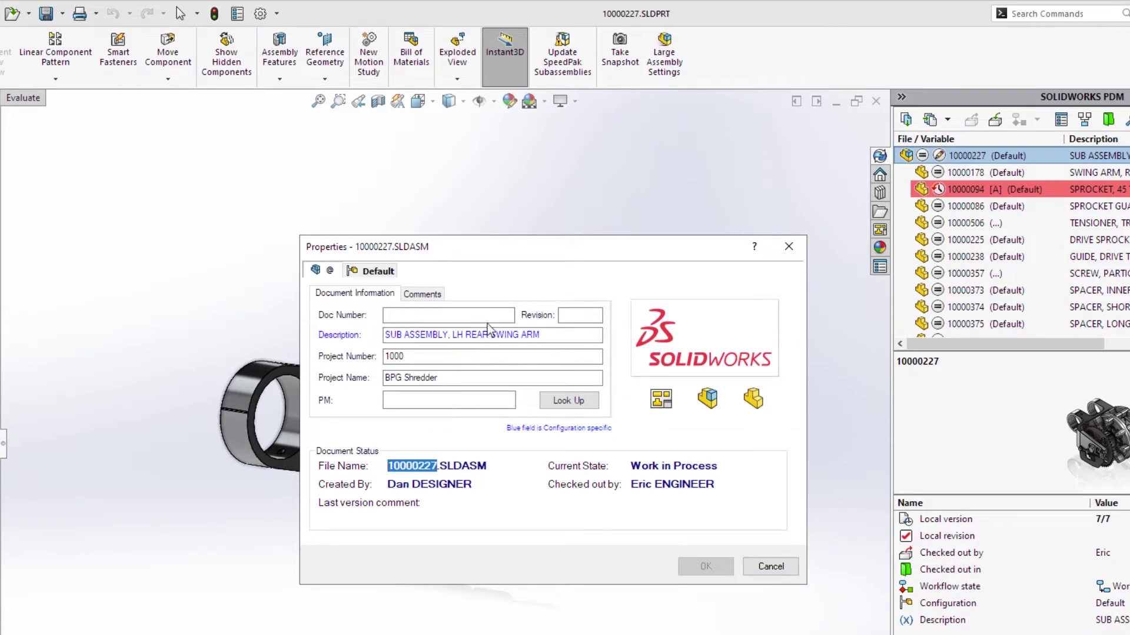
pyautogui.click(489, 316)
pyautogui.hotkey('ctrl', 'v')
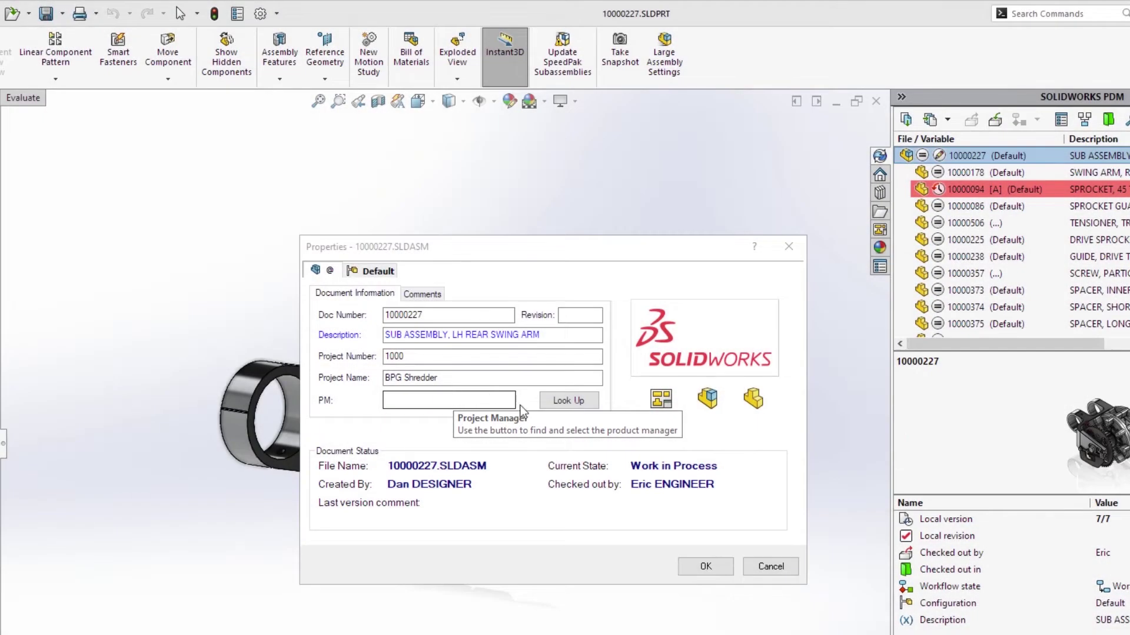
# - Look up user 'pete' and assign him as the project manager
pyautogui.click(553, 404)
pyautogui.write('pe')
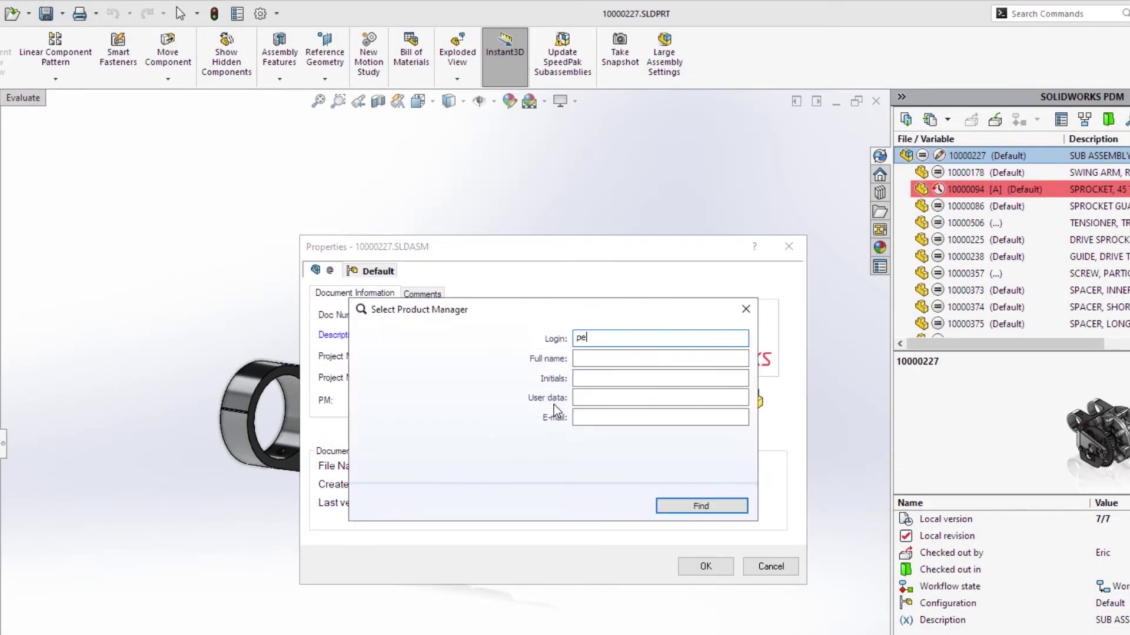
pyautogui.write('te')
pyautogui.press('Return')
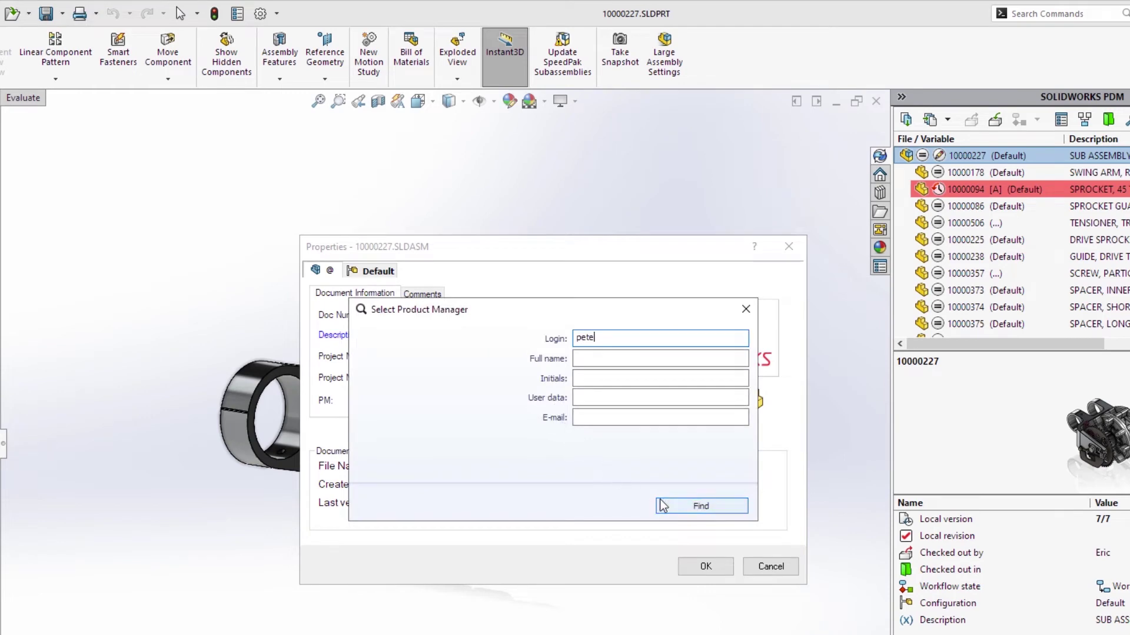
pyautogui.click(633, 565)
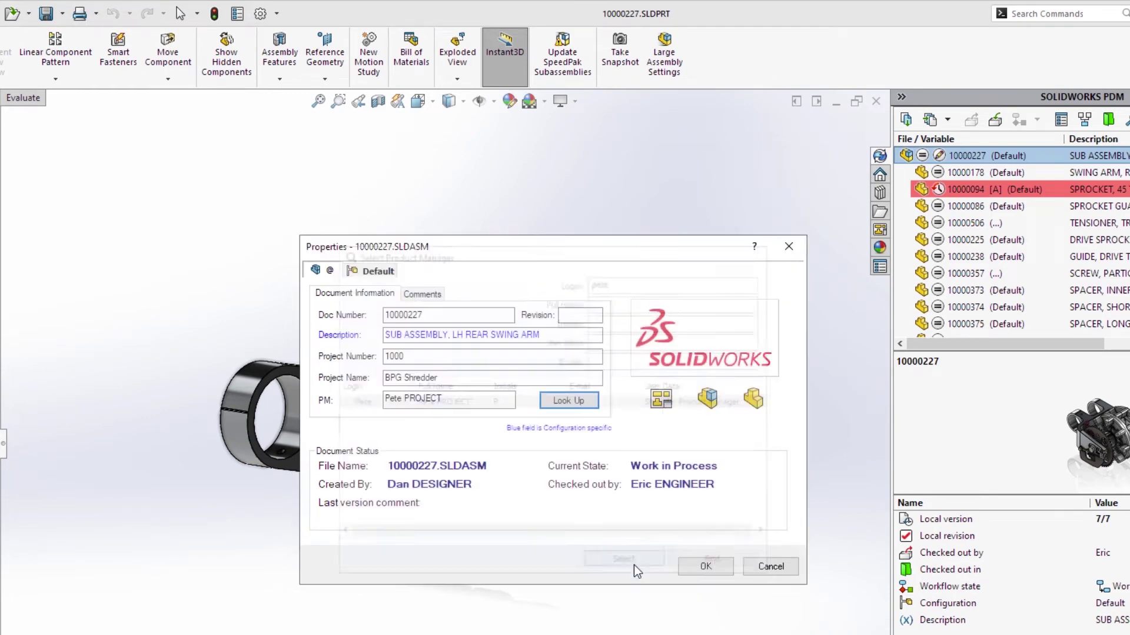
# - Save the data card, then review the version history of sprocket 10000094
pyautogui.click(704, 566)
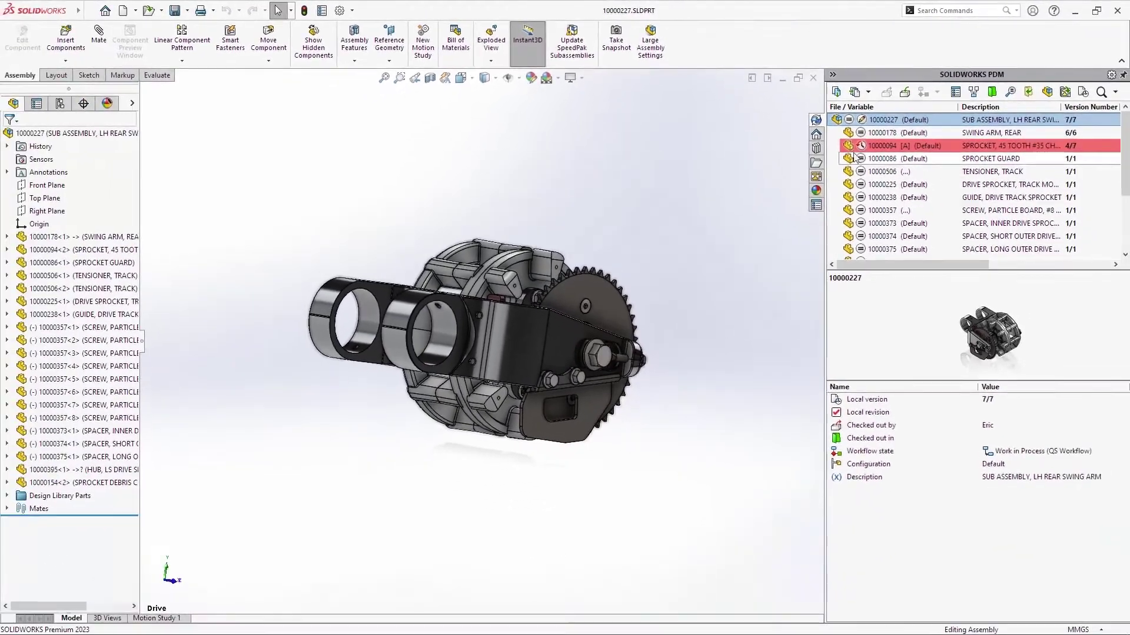
pyautogui.click(971, 188)
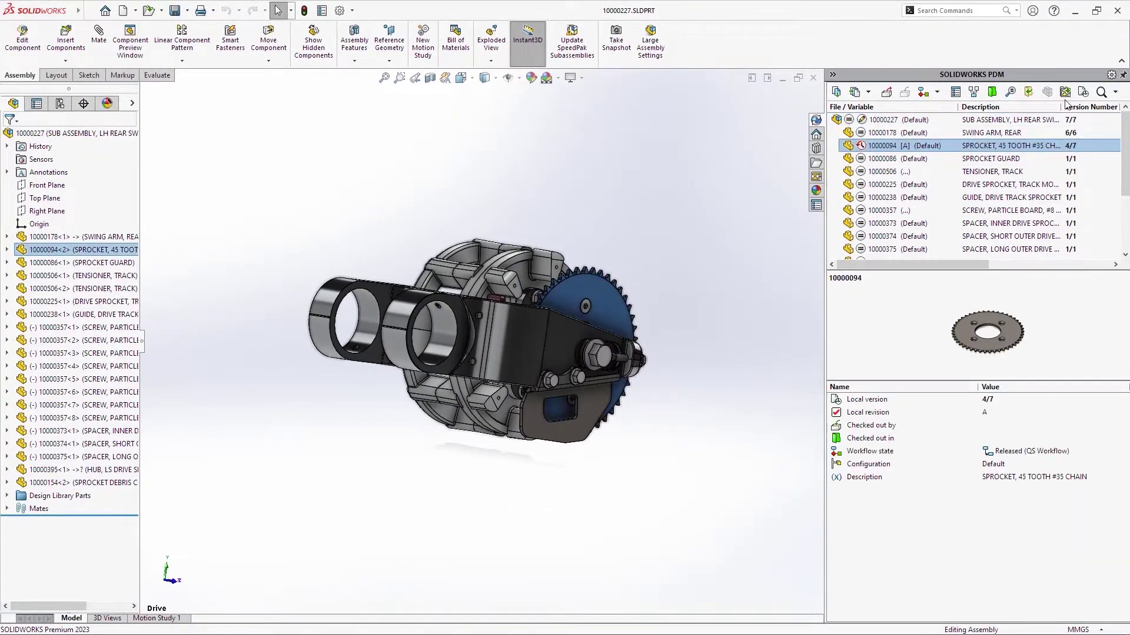
pyautogui.click(1083, 94)
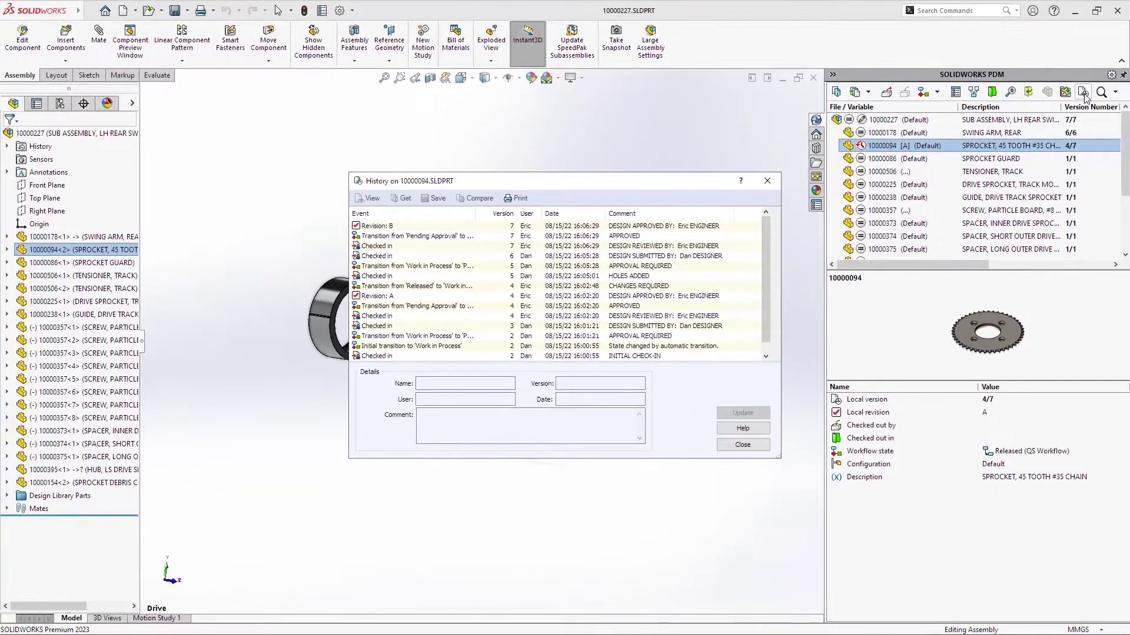
pyautogui.click(743, 445)
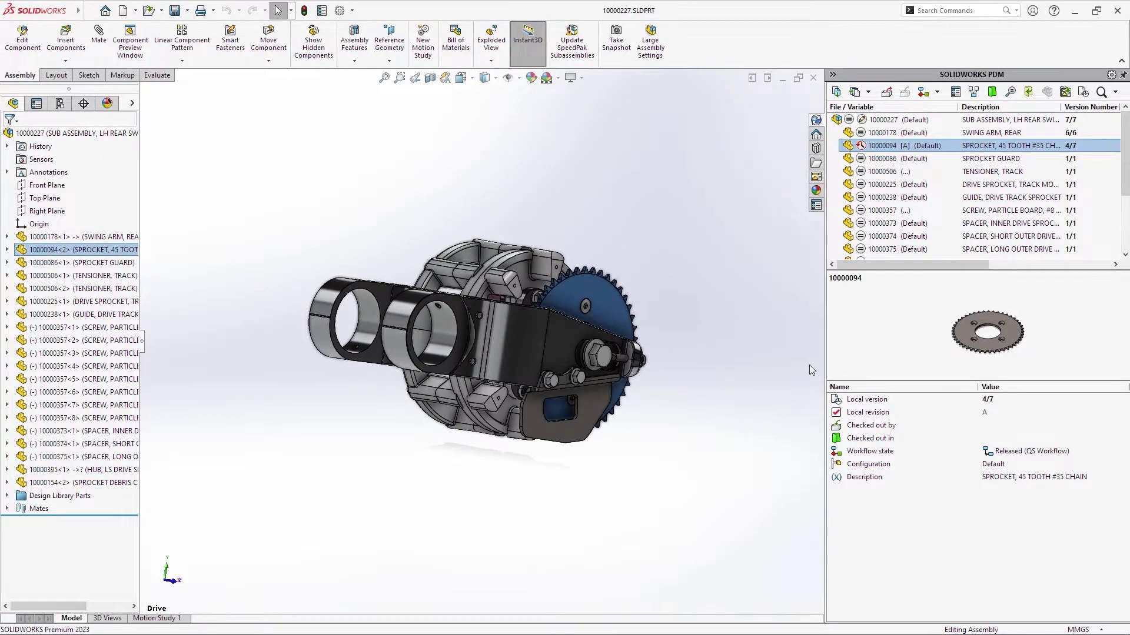
# - Get version 7, revision B of sprocket 10000094 into the assembly
pyautogui.rightClick(851, 148)
pyautogui.click(860, 259)
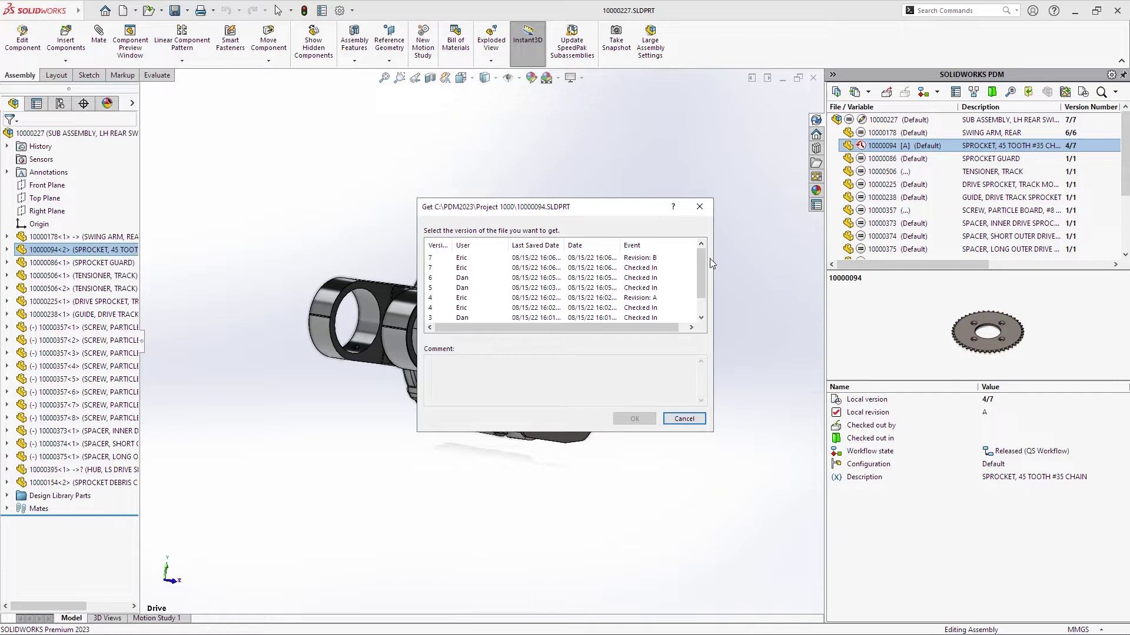
pyautogui.click(680, 258)
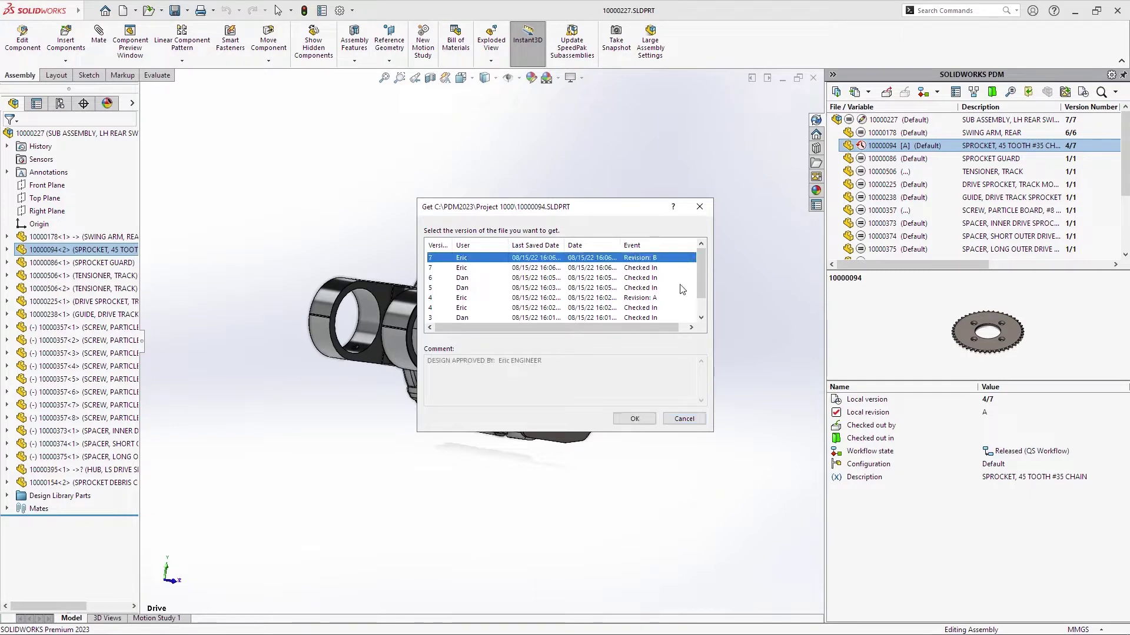
pyautogui.click(634, 419)
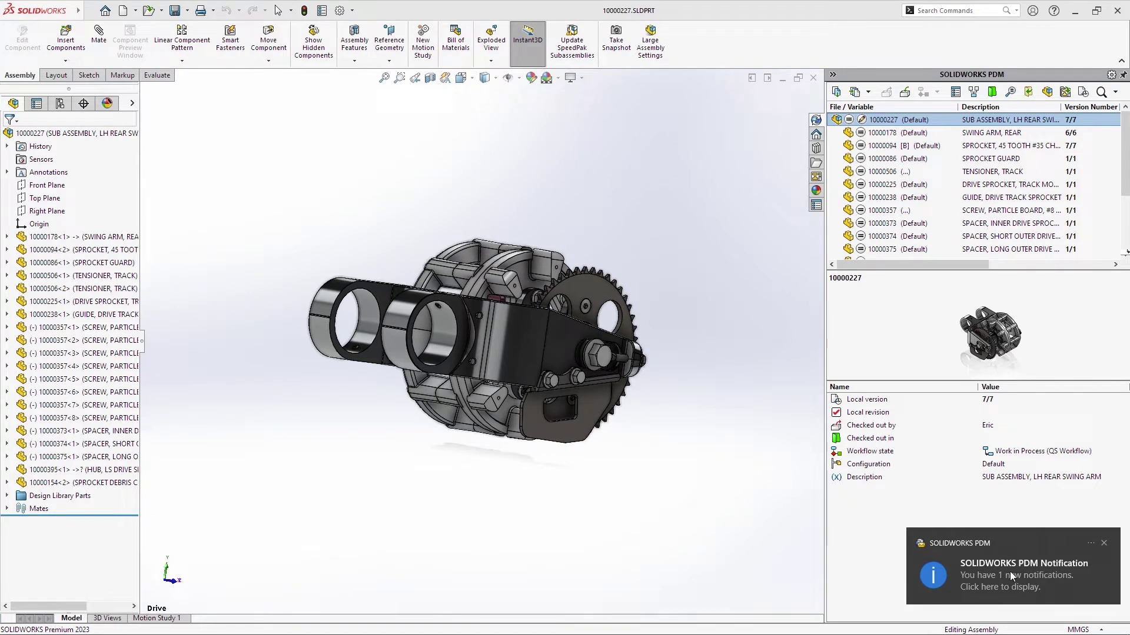
# - Open the PDM notification linking to swing arm part 10000178 in the vault
pyautogui.click(1025, 580)
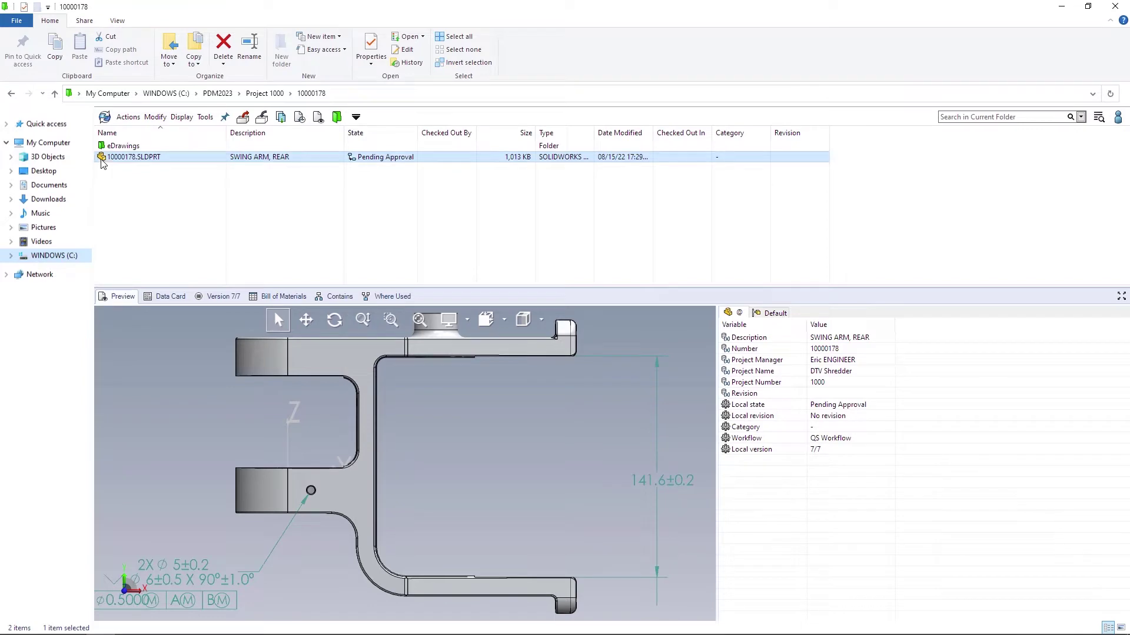
# - Run the Create STEP 242 task on 10000178.SLDPRT, then open its eDrawings folder
pyautogui.rightClick(102, 159)
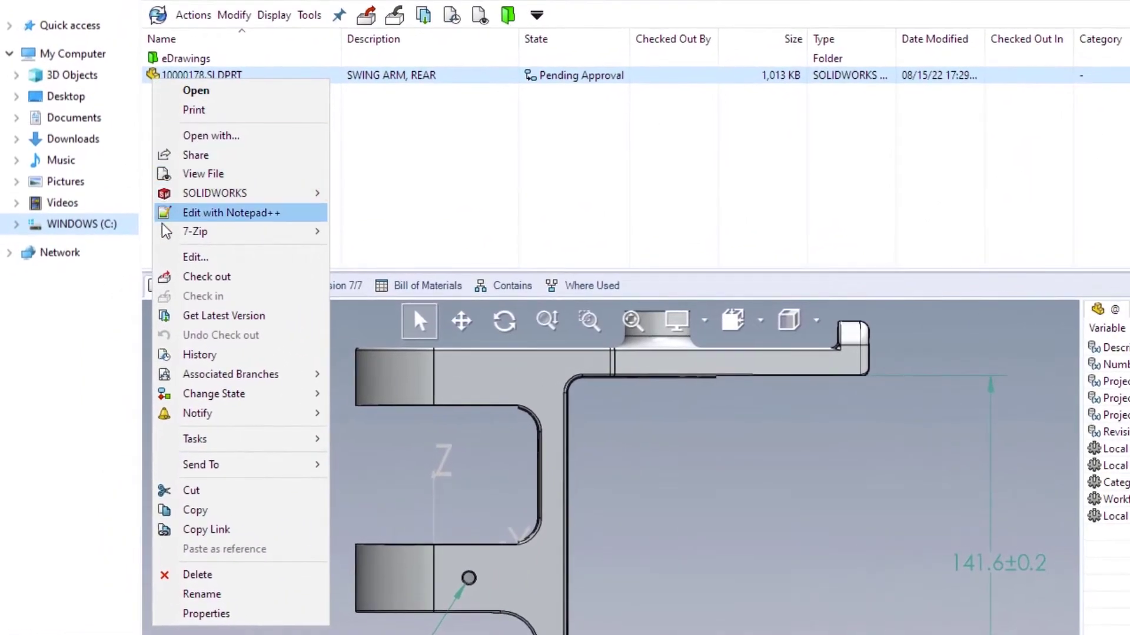
pyautogui.moveTo(162, 435)
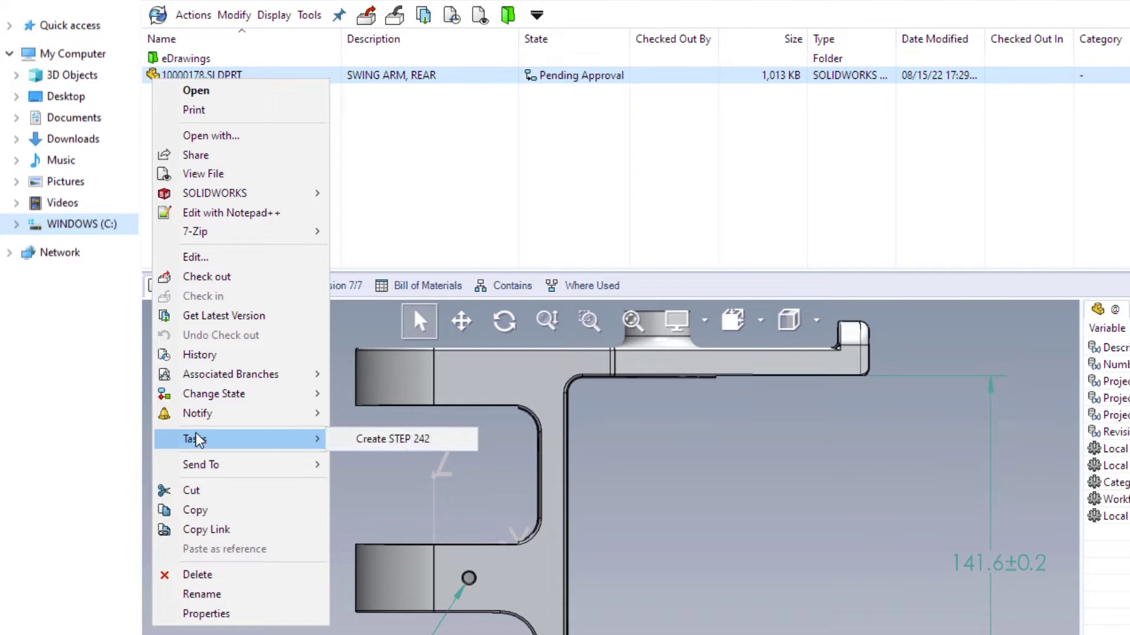
pyautogui.click(342, 450)
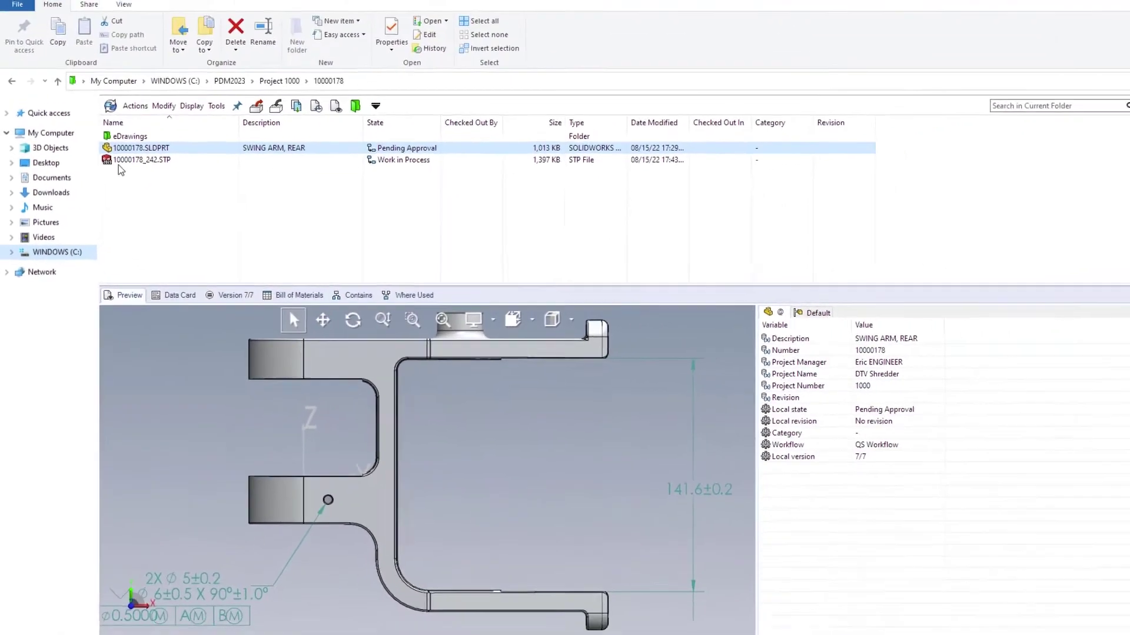
pyautogui.doubleClick(107, 137)
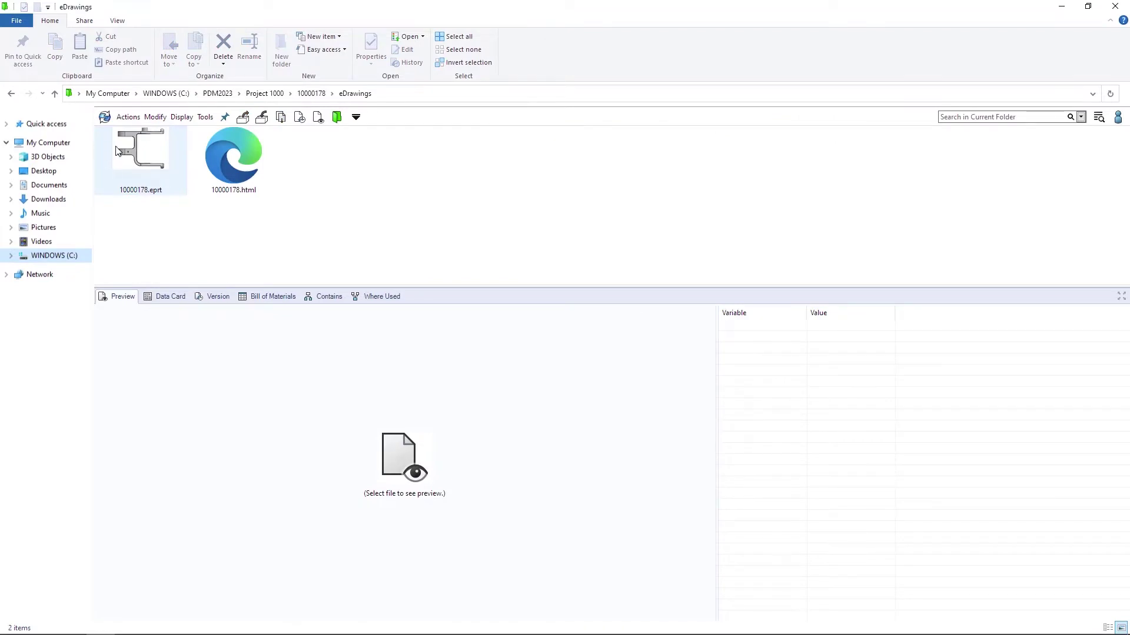
# - Preview 10000178.html in eDrawings and turn the part to the Isometric view
pyautogui.click(214, 156)
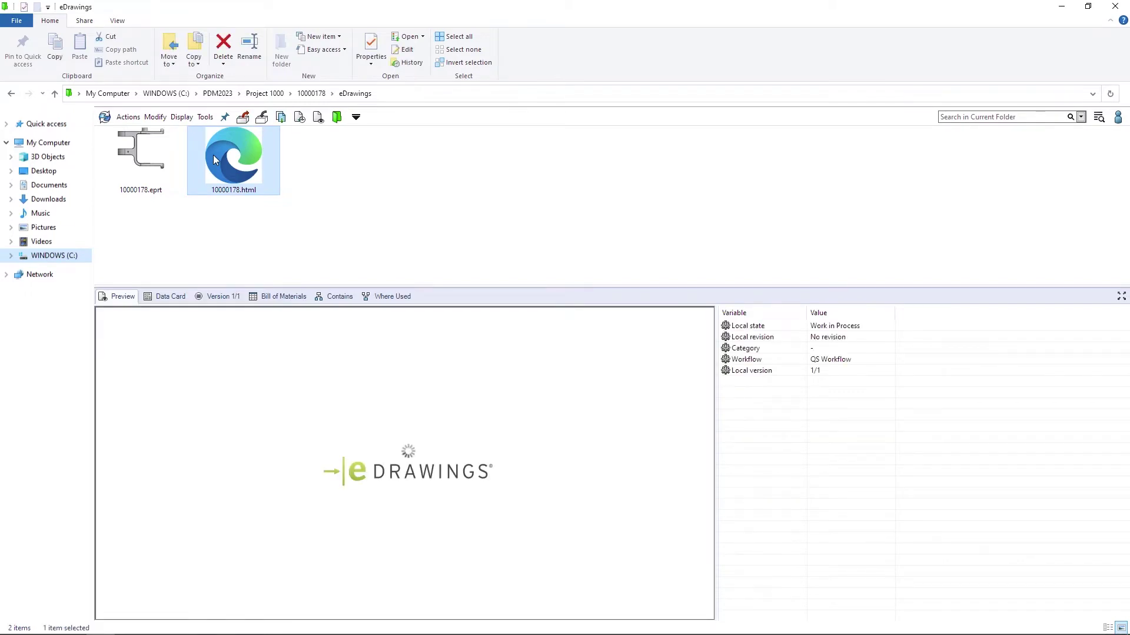
pyautogui.click(595, 323)
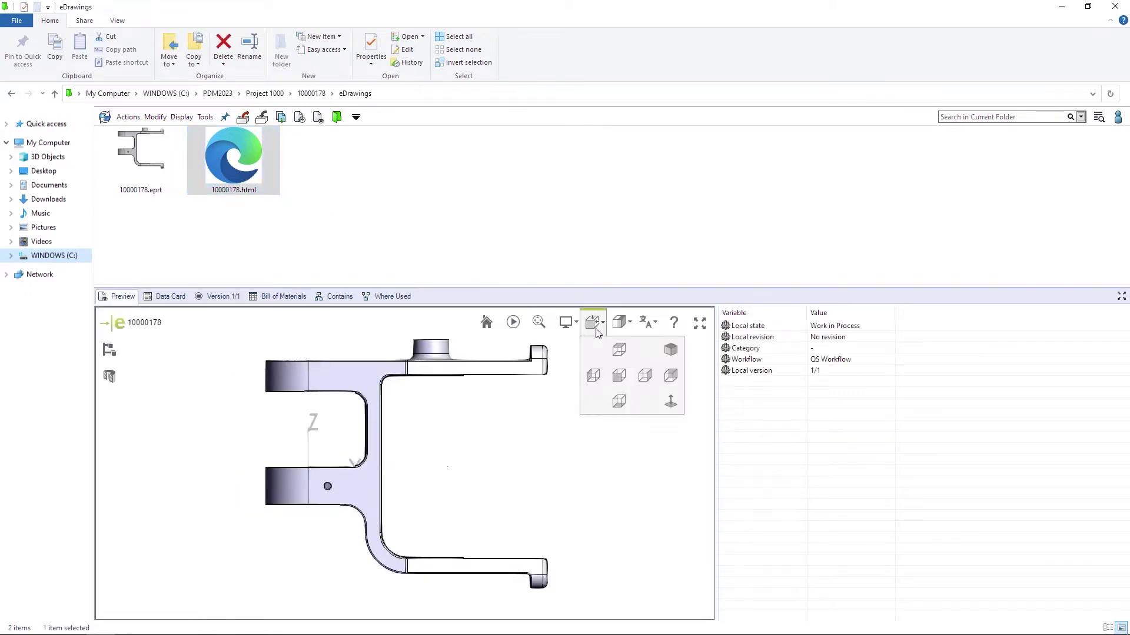
pyautogui.click(670, 349)
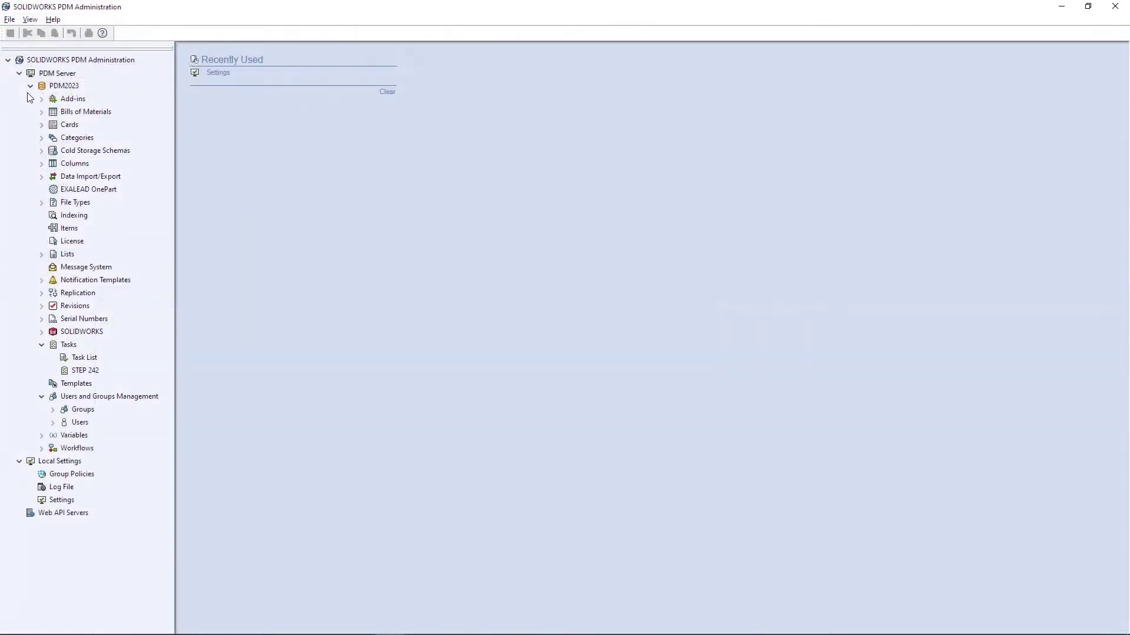
# - Enable automatic administration login for the PDM2023 vault in Local Settings
pyautogui.doubleClick(58, 501)
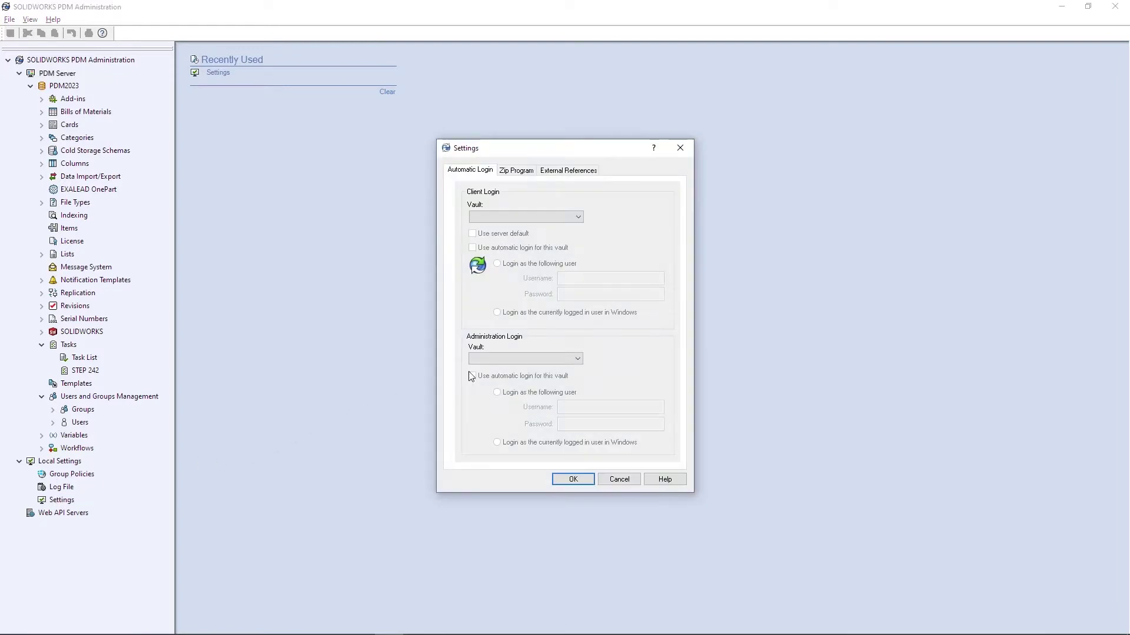
pyautogui.click(558, 359)
pyautogui.click(560, 370)
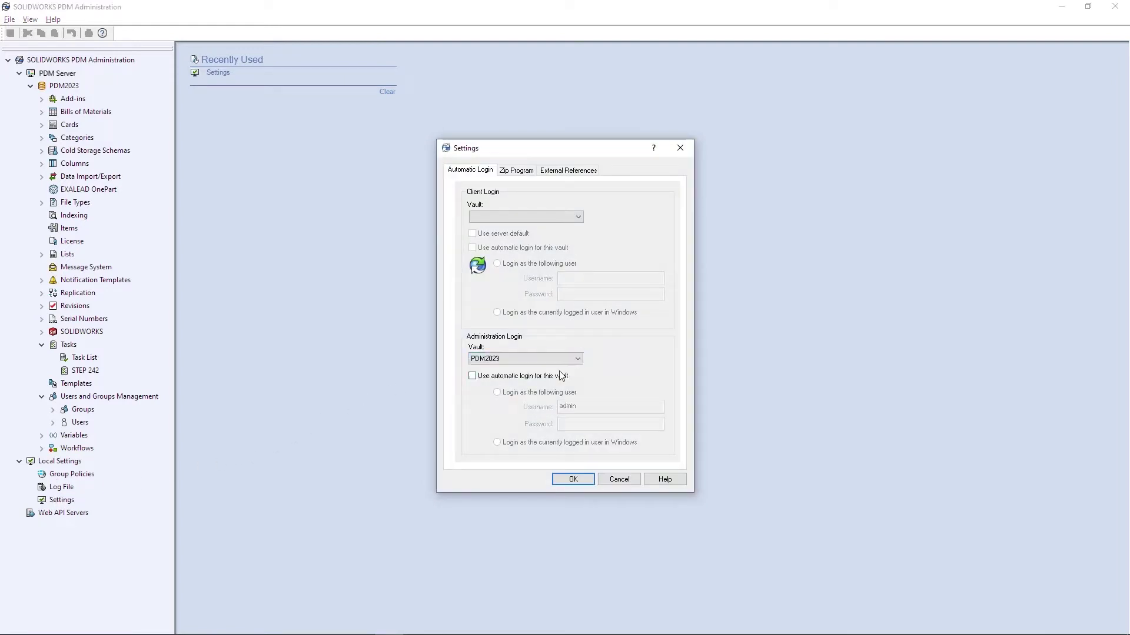
pyautogui.click(473, 376)
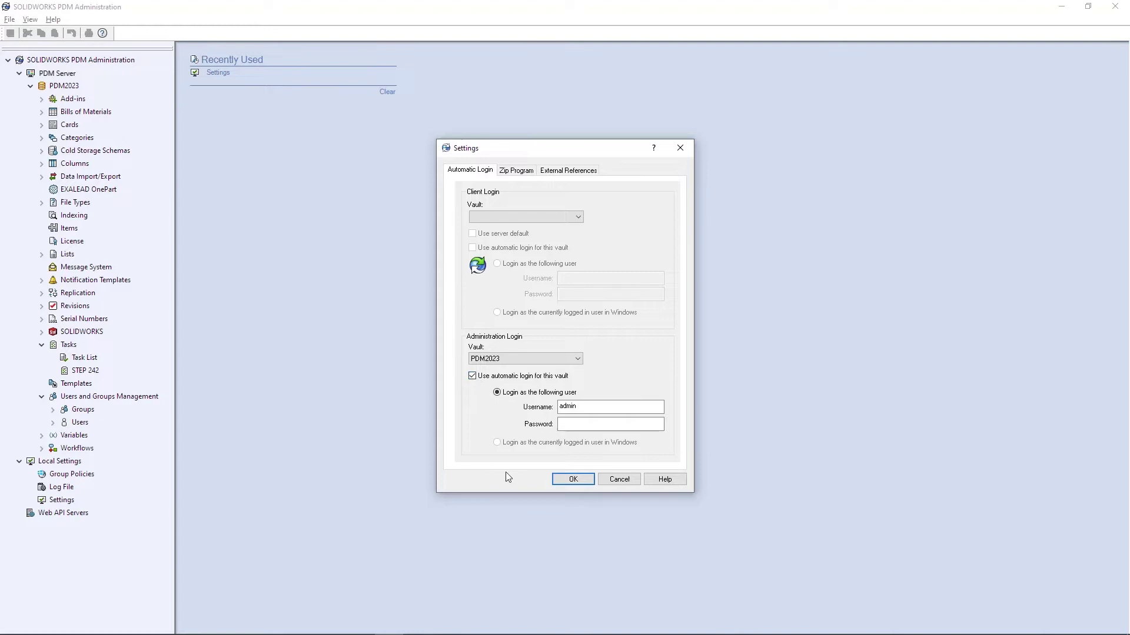
pyautogui.click(557, 480)
# - Review the STEP 242 task's Execution Method showing Task_Server, then close its properties
pyautogui.doubleClick(86, 370)
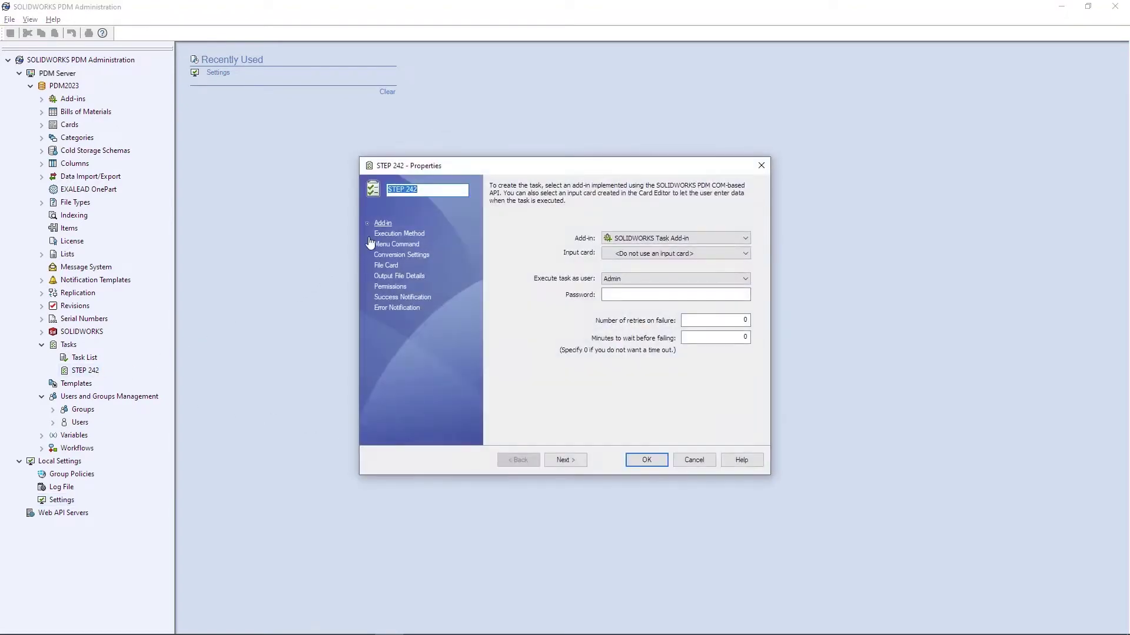
pyautogui.click(370, 236)
pyautogui.click(587, 282)
pyautogui.rightClick(585, 283)
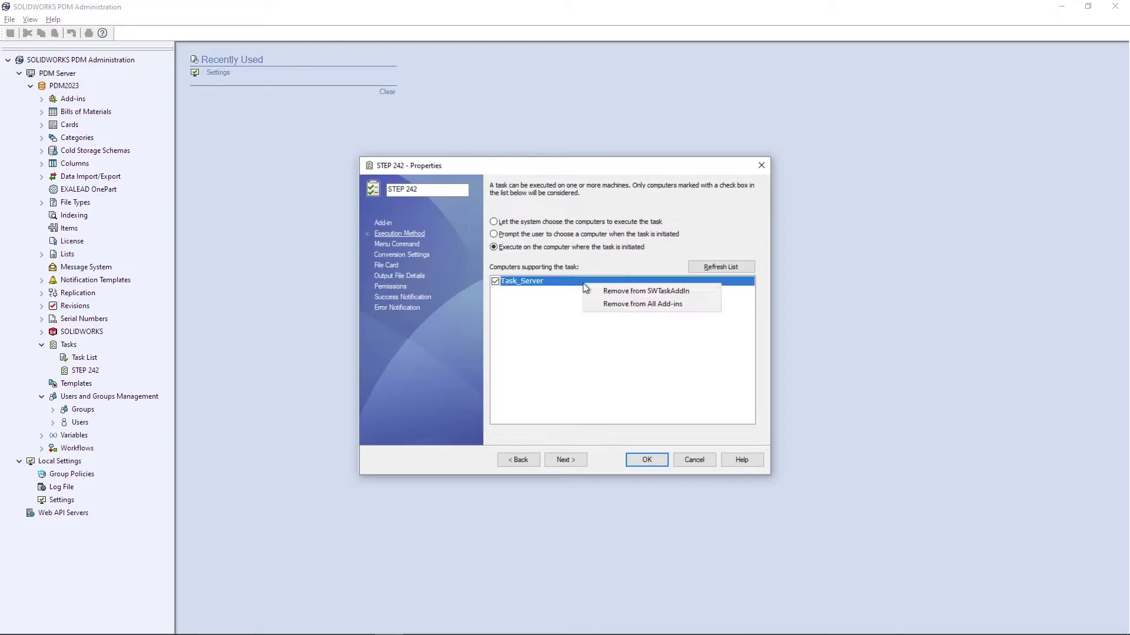
pyautogui.click(596, 344)
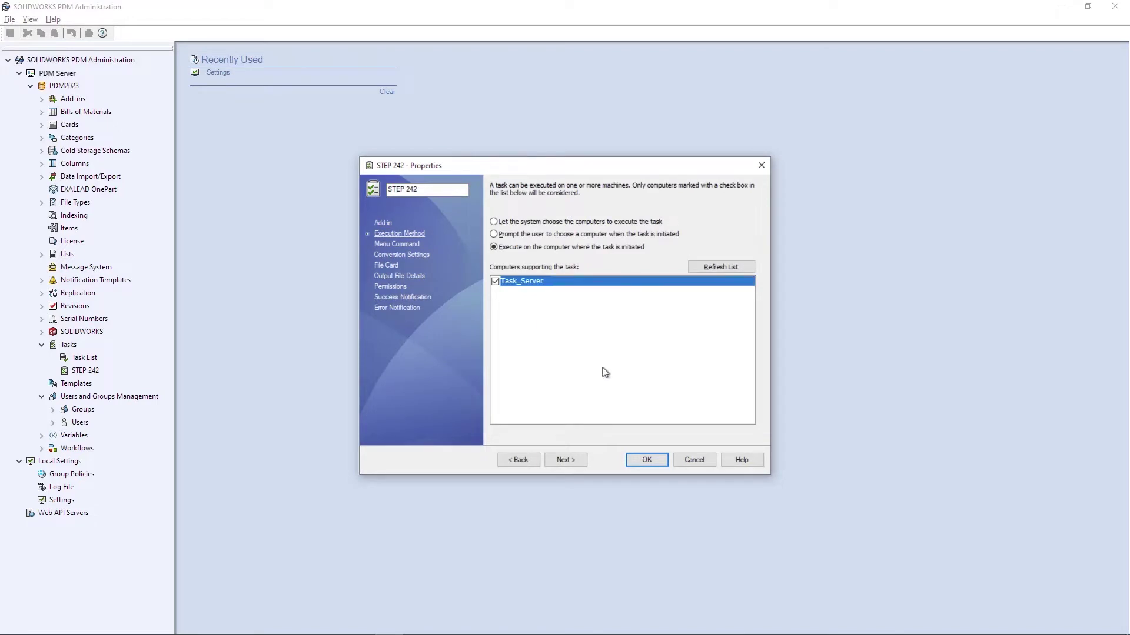
pyautogui.click(646, 459)
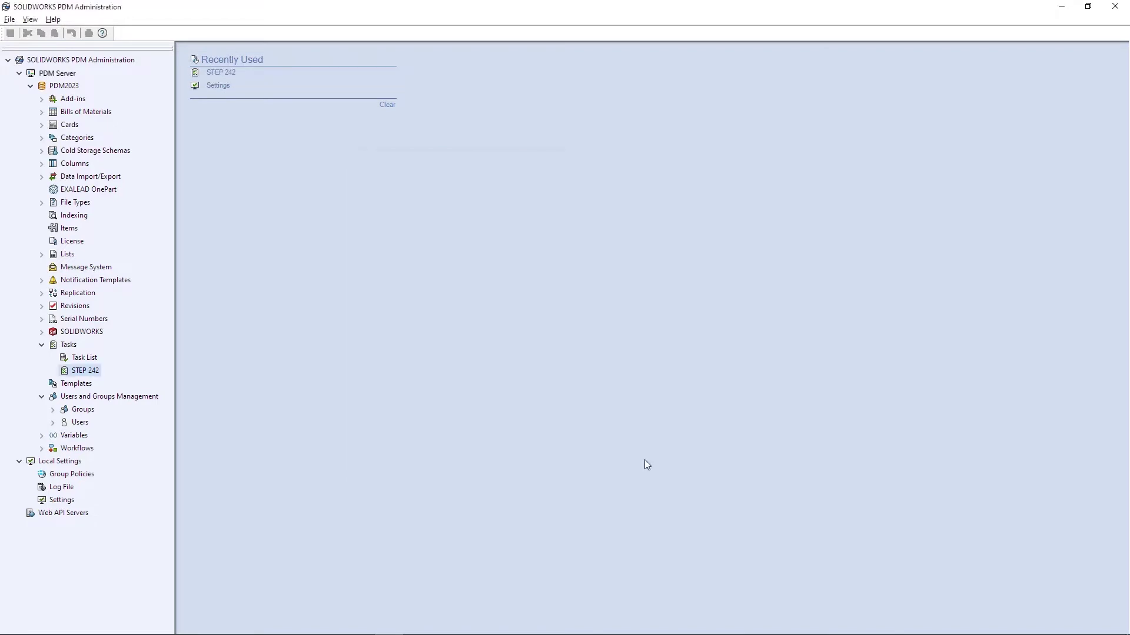
# - Restore the deleted user's login from Deleted Users and save
pyautogui.rightClick(83, 425)
pyautogui.click(87, 525)
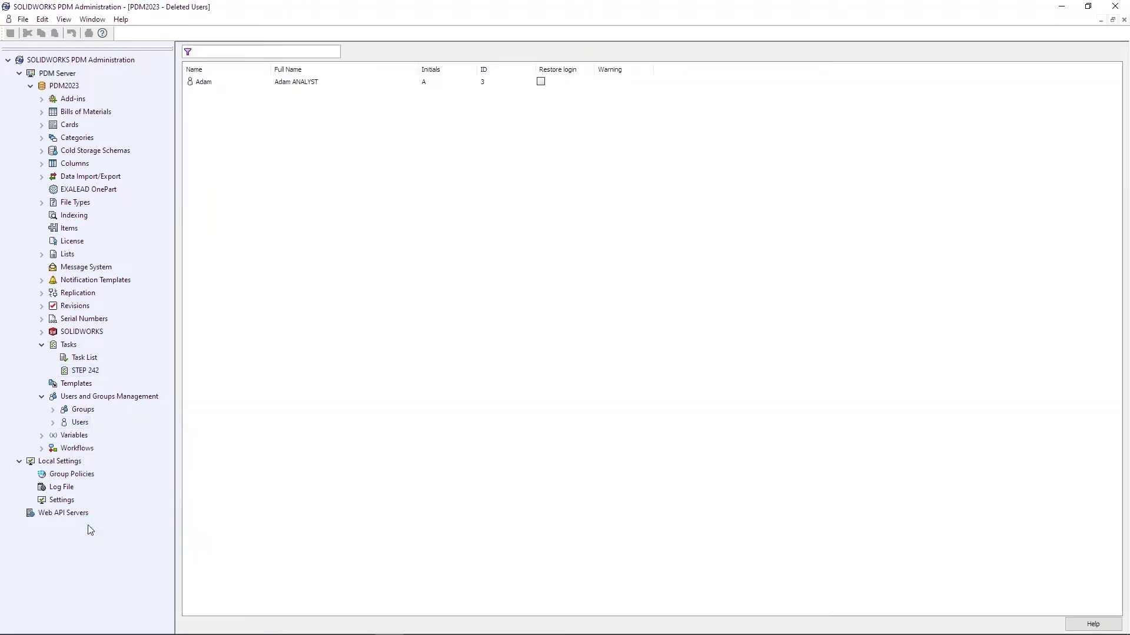
pyautogui.click(541, 82)
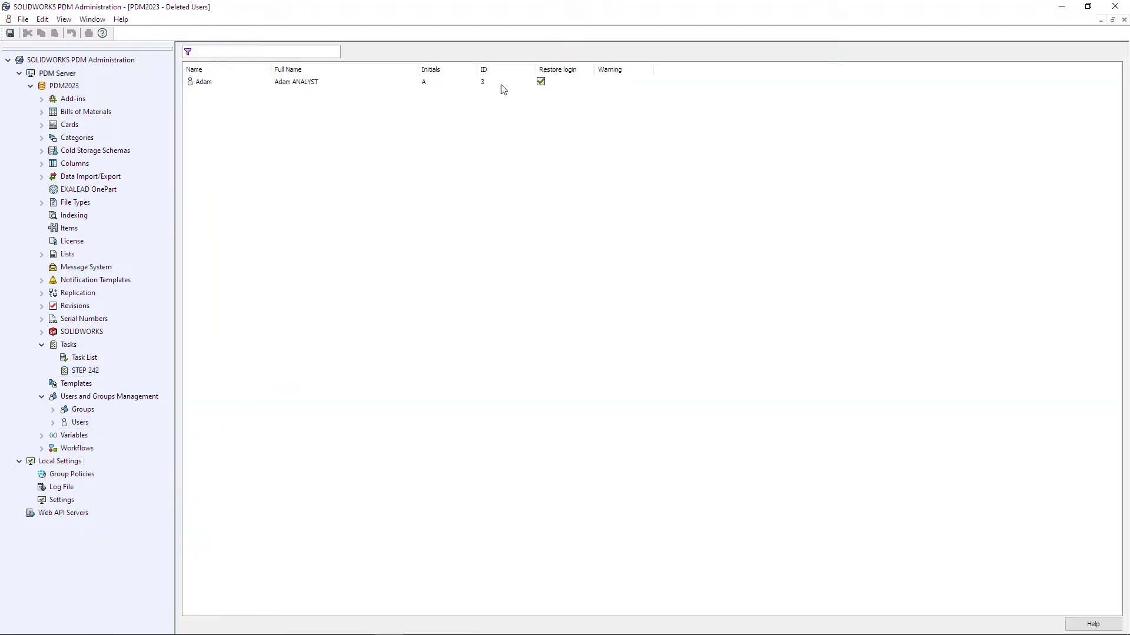
pyautogui.click(12, 34)
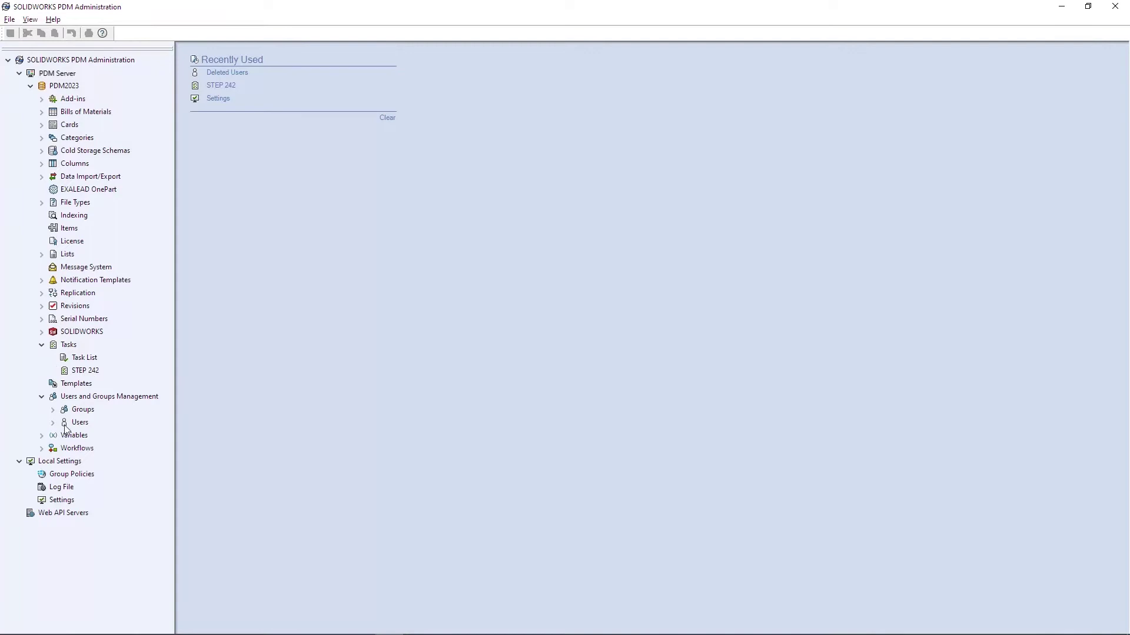
# - Show which groups grant the engineer user's Add or rename file and Rollback folder permissions
pyautogui.rightClick(65, 430)
pyautogui.click(70, 437)
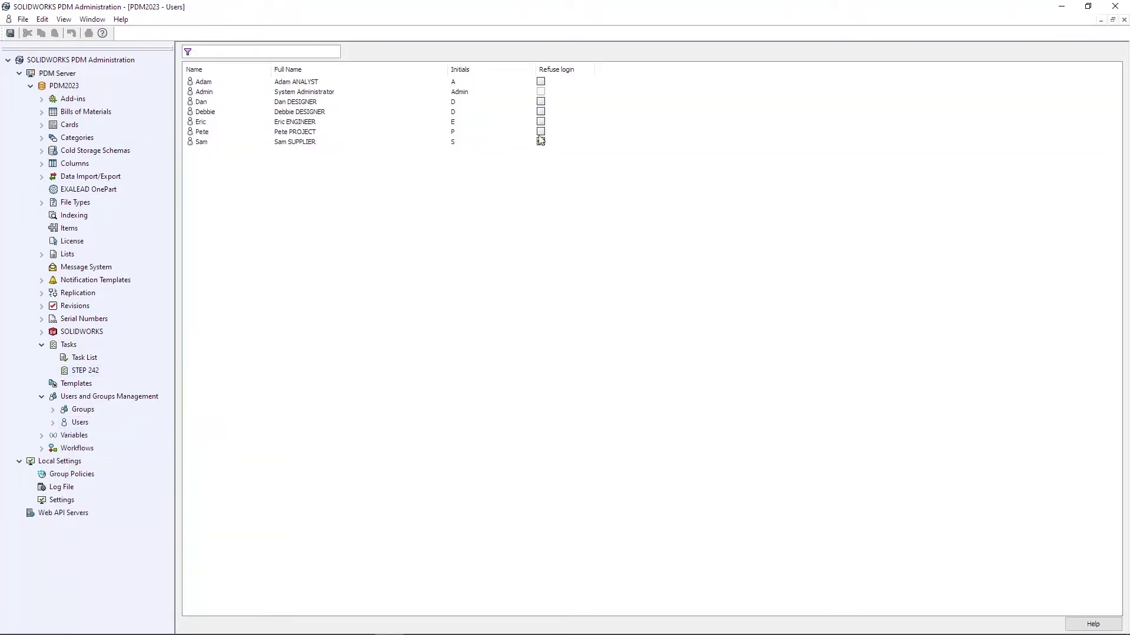
pyautogui.rightClick(304, 124)
pyautogui.click(321, 126)
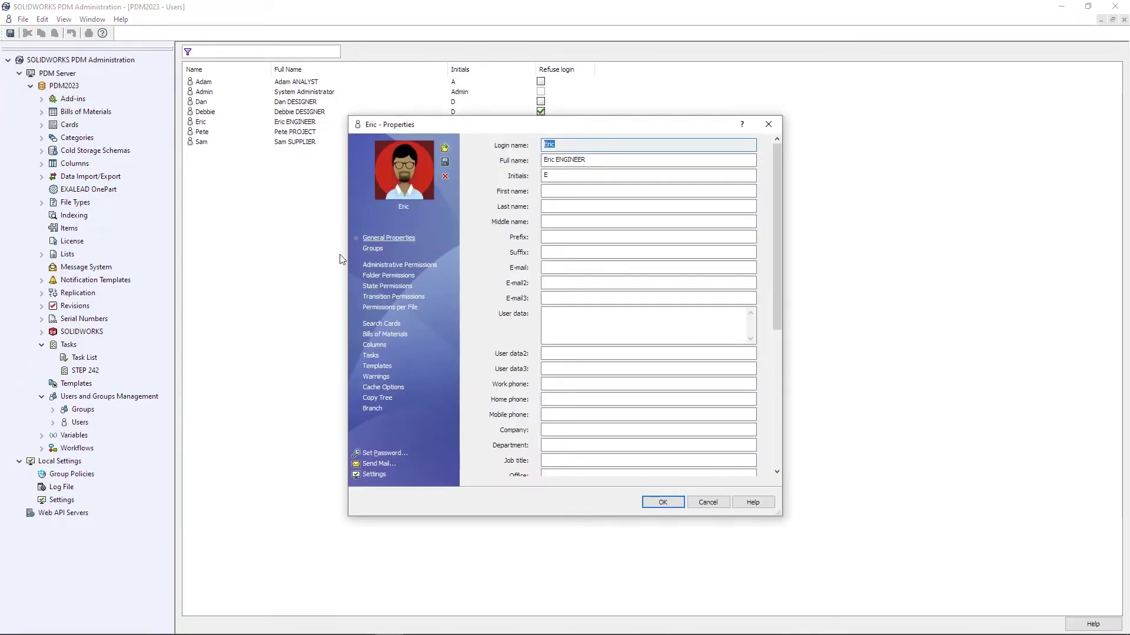
pyautogui.click(389, 275)
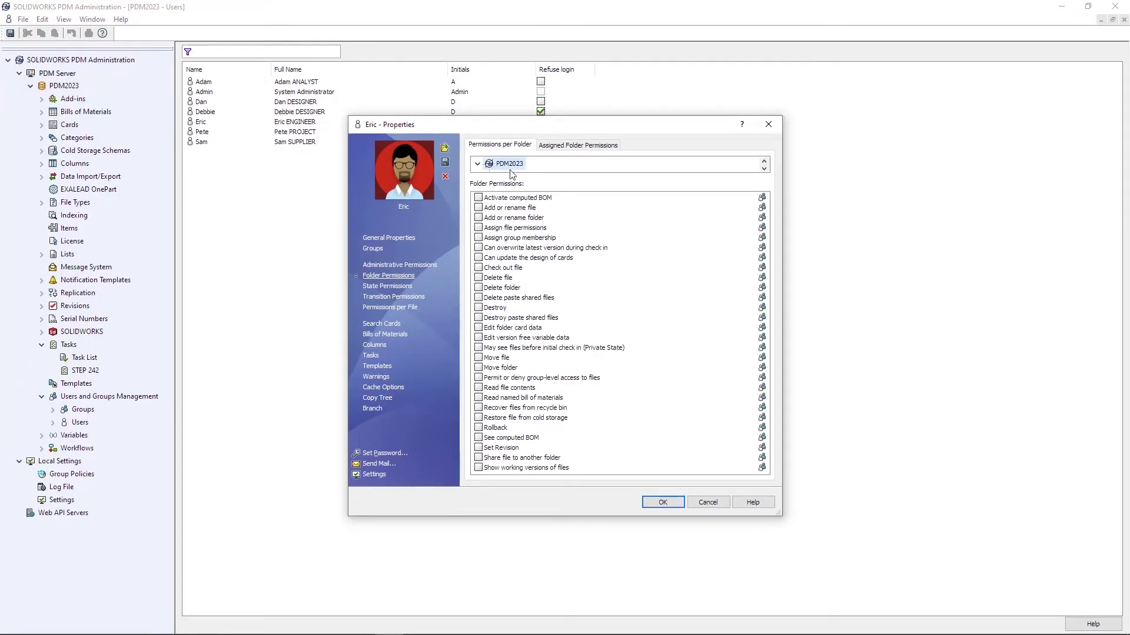
pyautogui.click(762, 209)
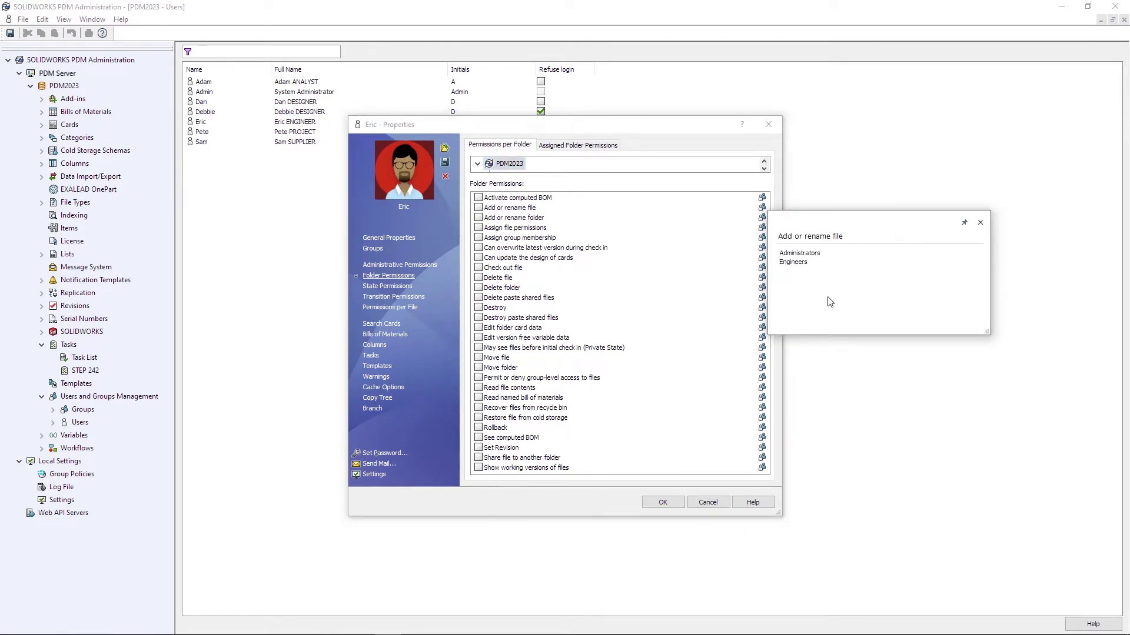
pyautogui.click(761, 428)
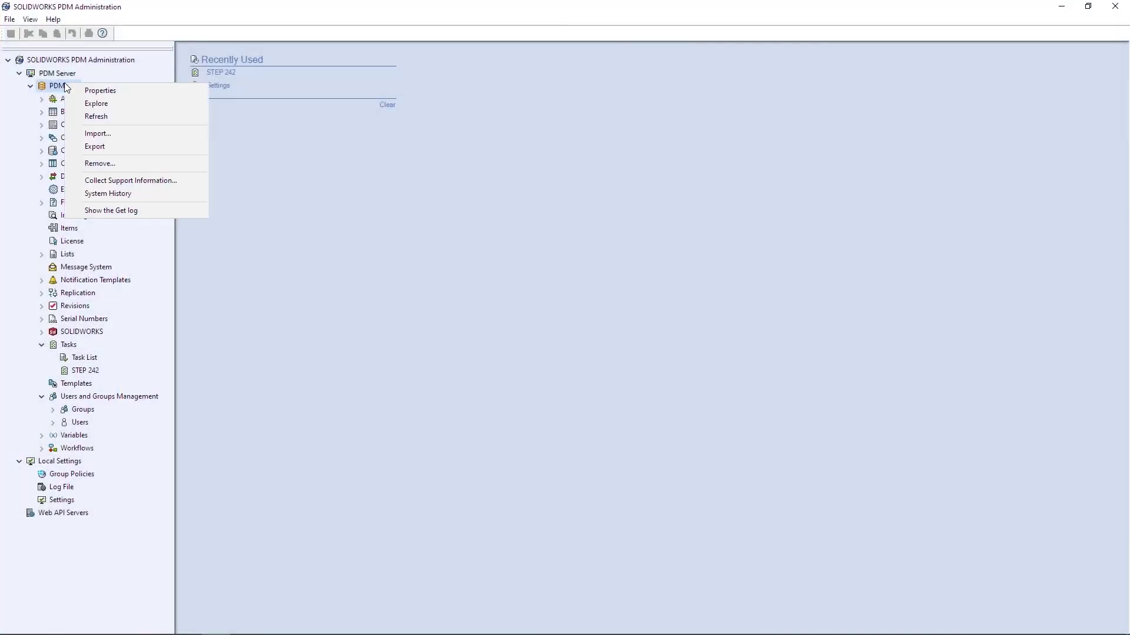
# - Open the PDM2023 vault's File Vault Properties
pyautogui.click(69, 91)
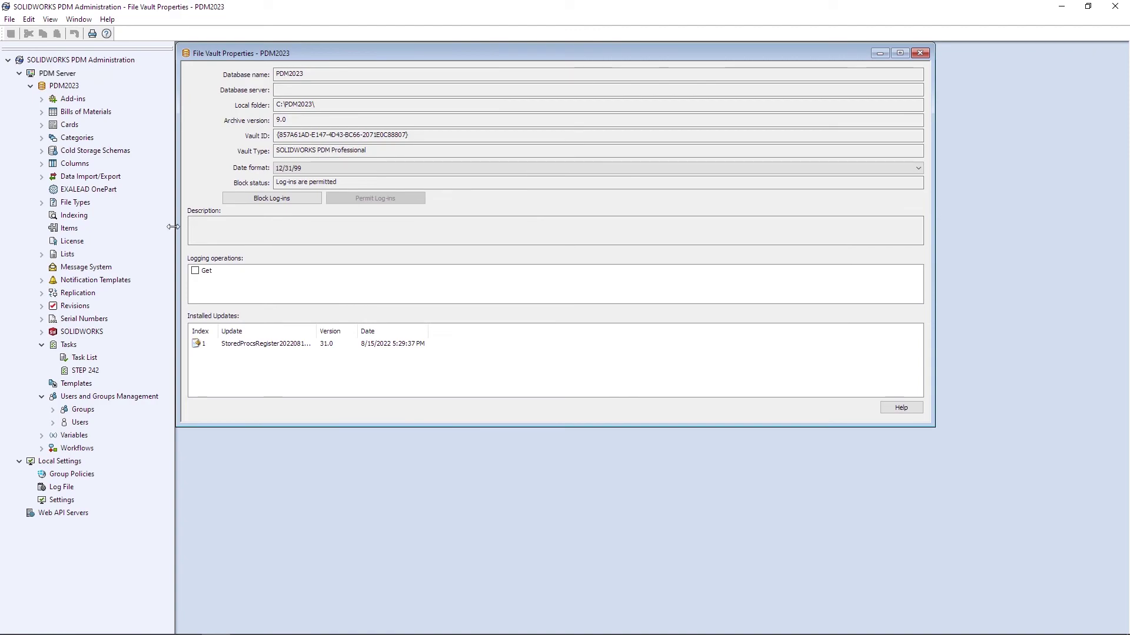